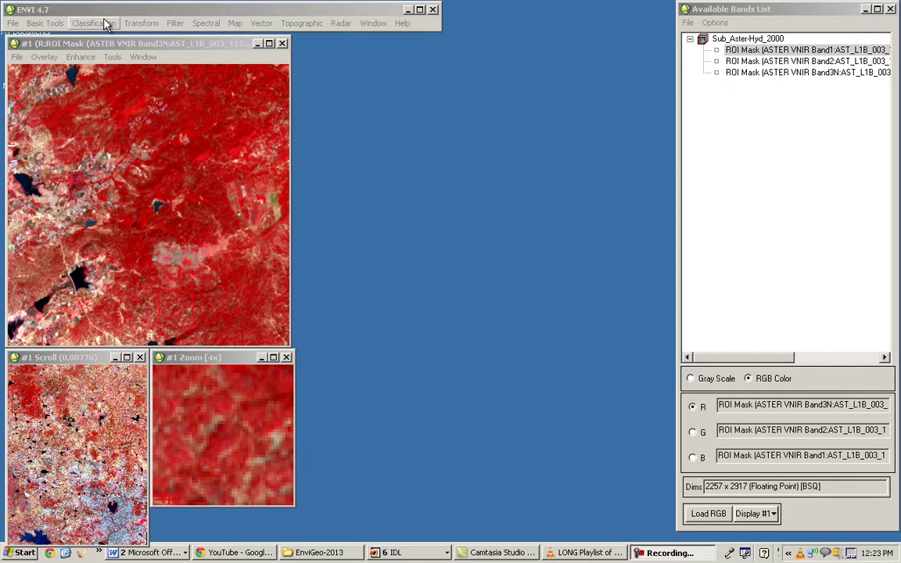
Open ENVI's Classification menu to list the classification methods for the ASTER image
left_click(105, 24)
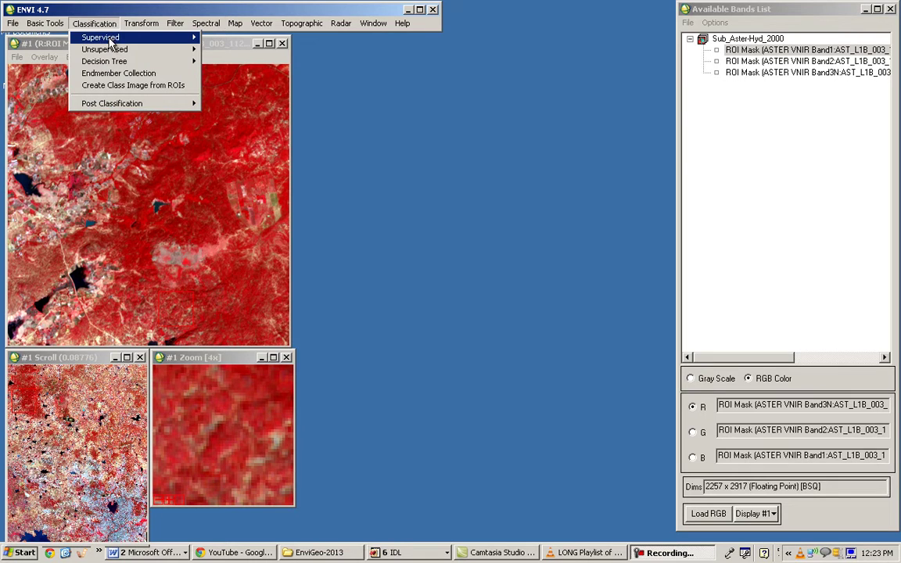
Show the Supervised submenu, from Parallelepiped and Maximum Likelihood to Support Vector Machine
mouse_move(111, 44)
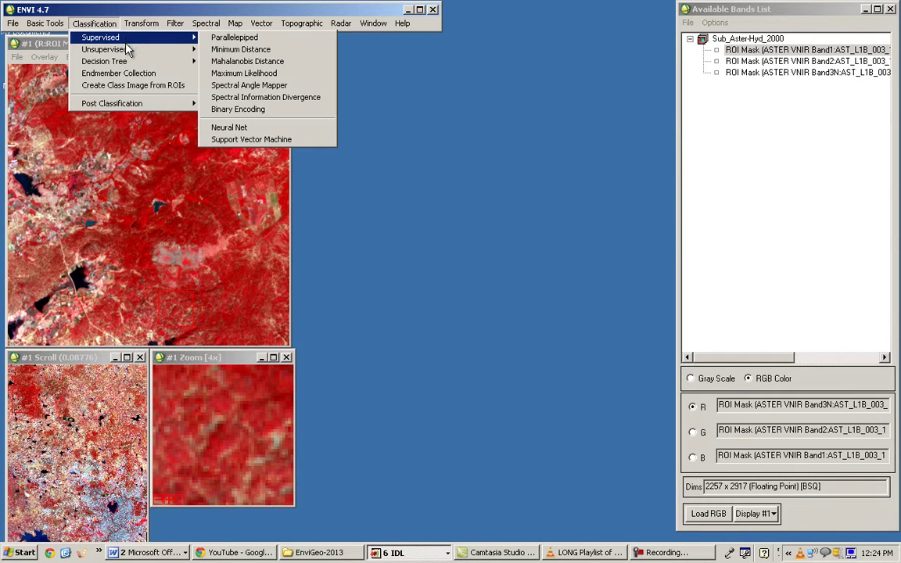
Go to Classification > Unsupervised > IsoData to bring up the Classification Input File dialog
mouse_move(126, 50)
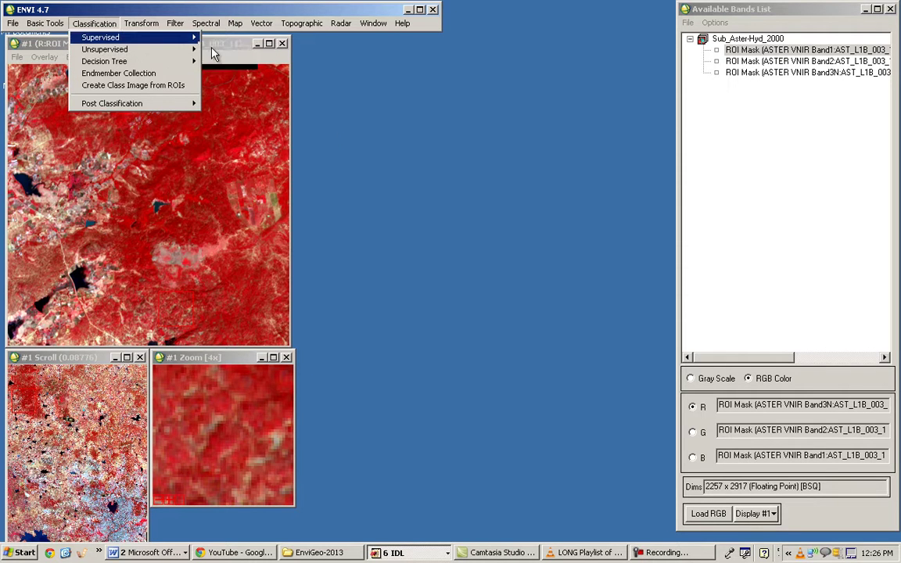
mouse_move(156, 50)
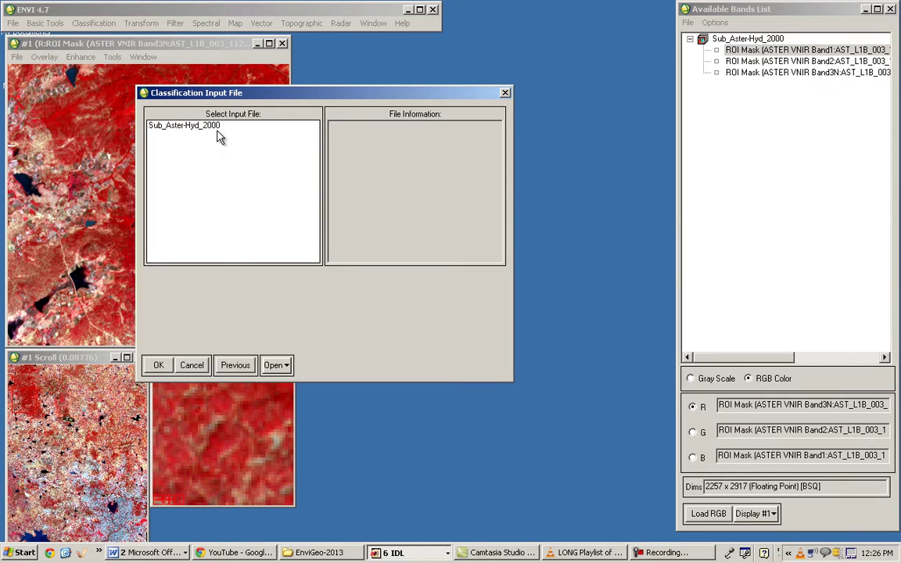
Select Sub_Aster-Hyd_2000 as the input file and open the ISODATA Parameters dialog
left_click(210, 132)
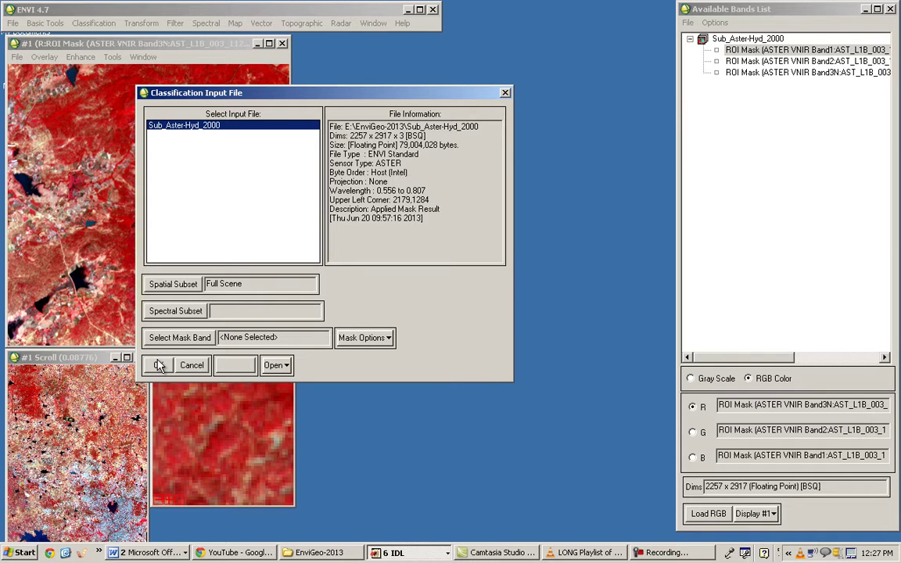
left_click(159, 365)
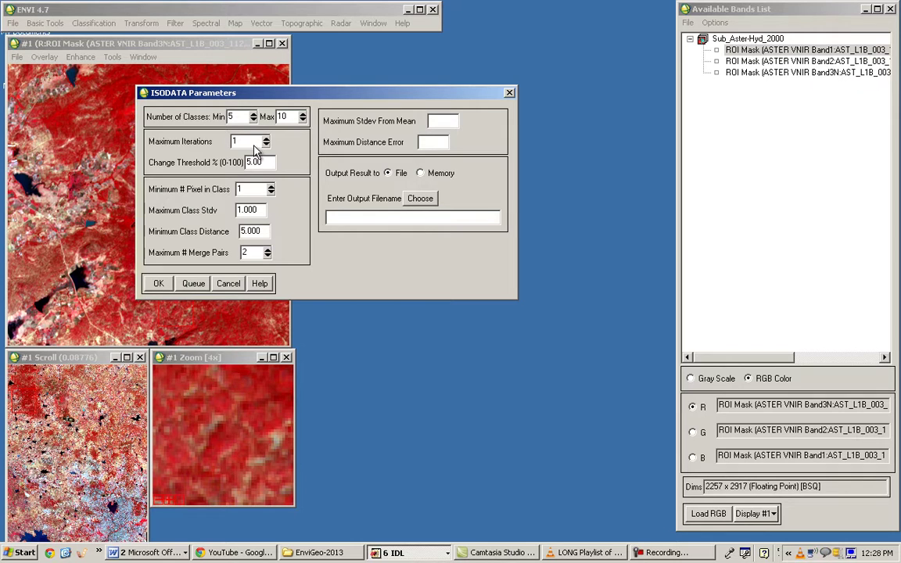
Set the ISODATA output to Memory and run the 5–10 class classification
left_click(436, 178)
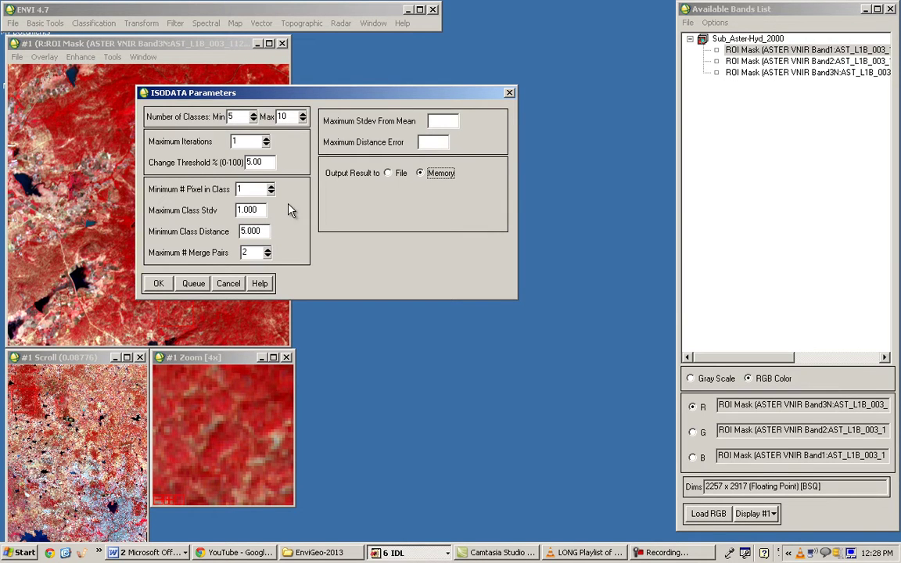
left_click(156, 285)
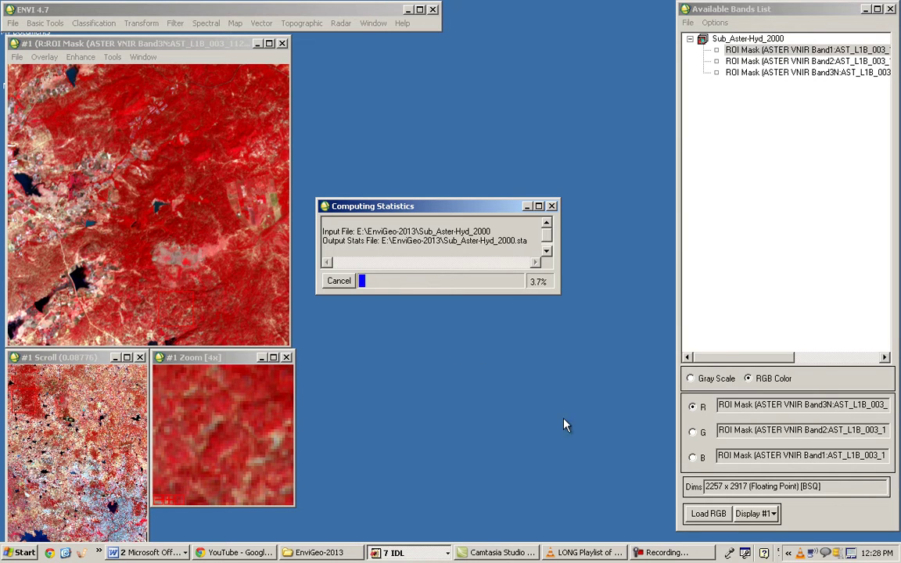
left_click(652, 554)
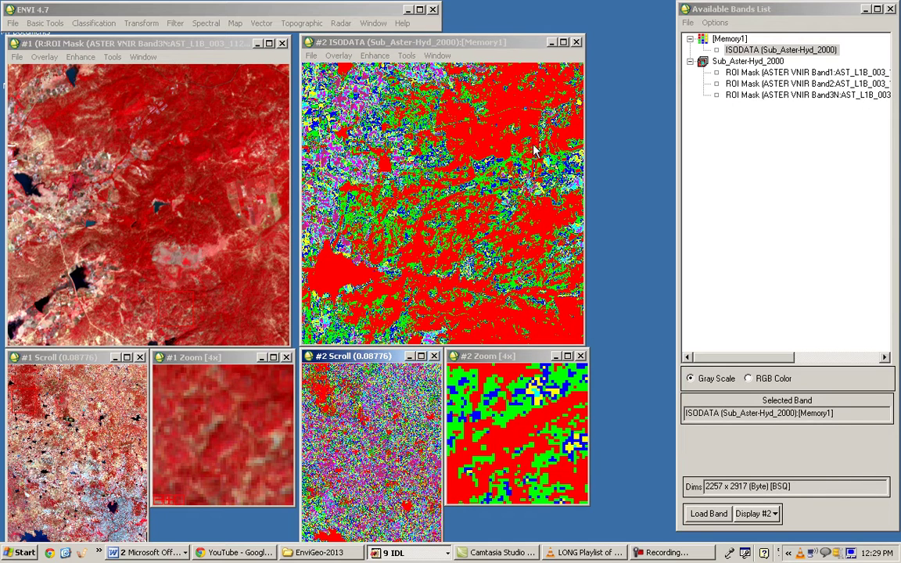
left_click(450, 49)
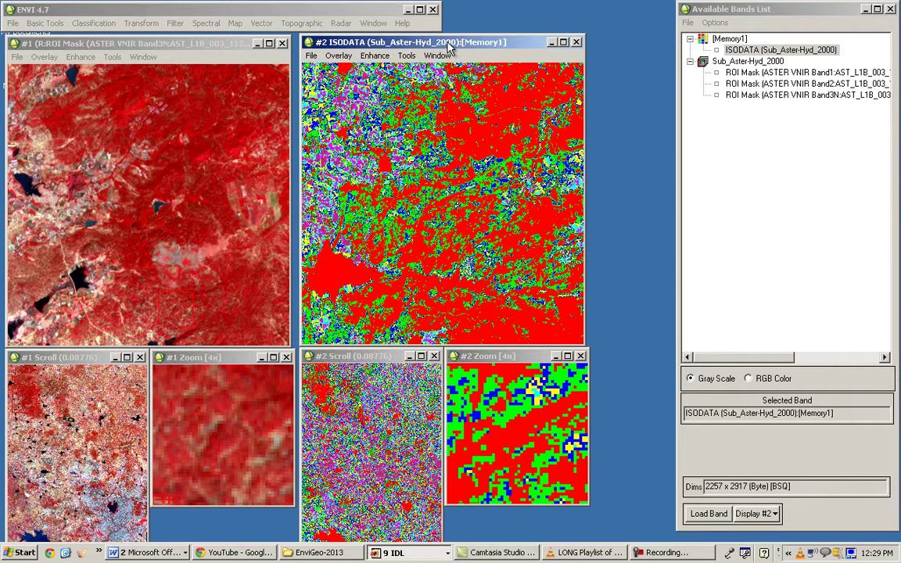
double_click(449, 45)
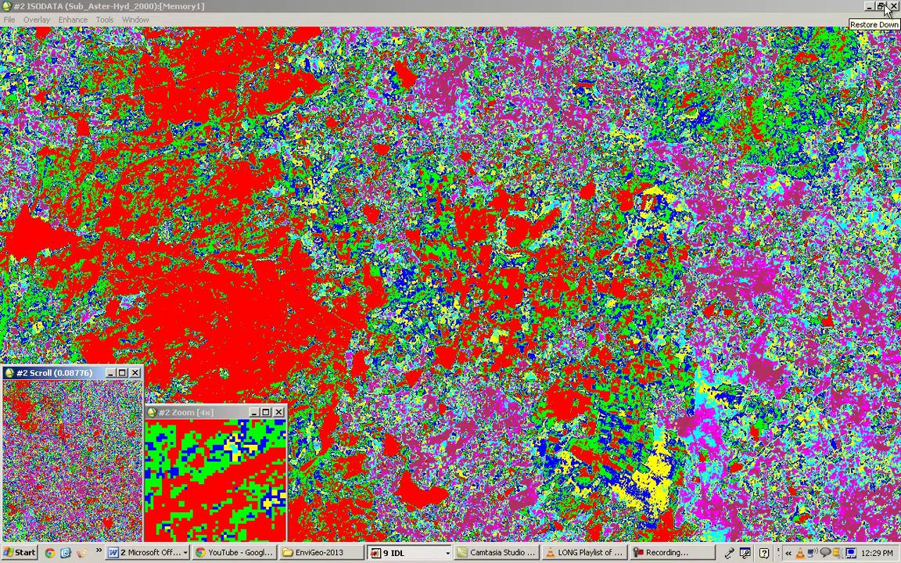
left_click(881, 6)
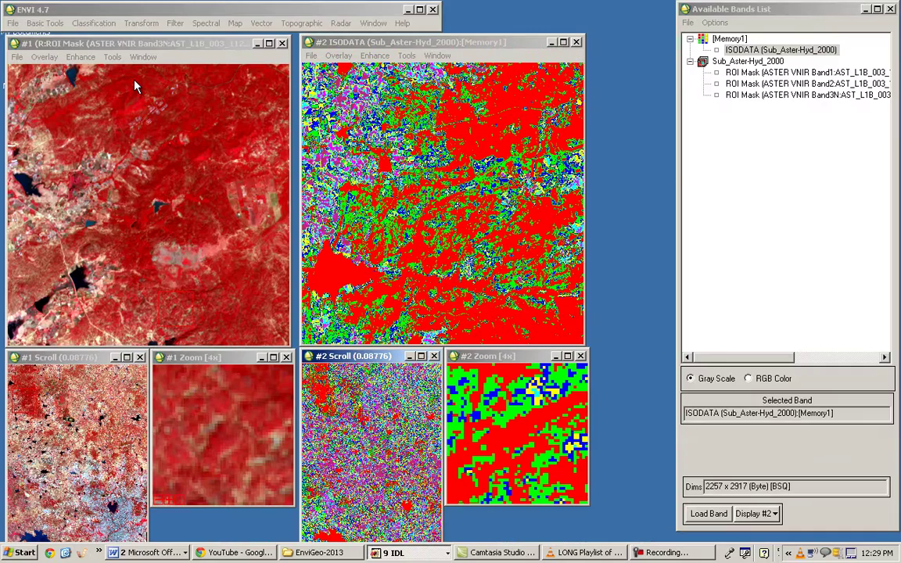
Choose Overlay > Classification in Display #1 to bring up the class input file list
left_click(31, 61)
left_click(33, 60)
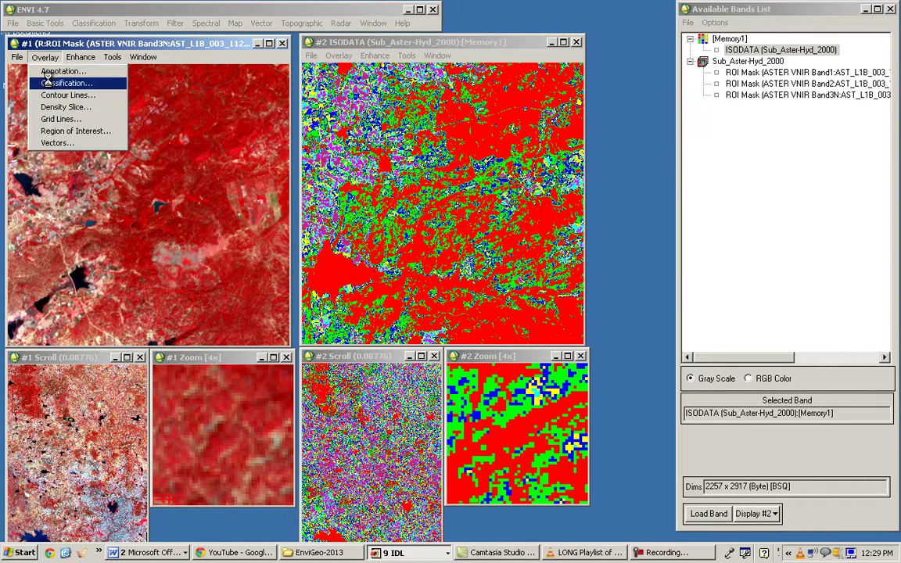
left_click(47, 81)
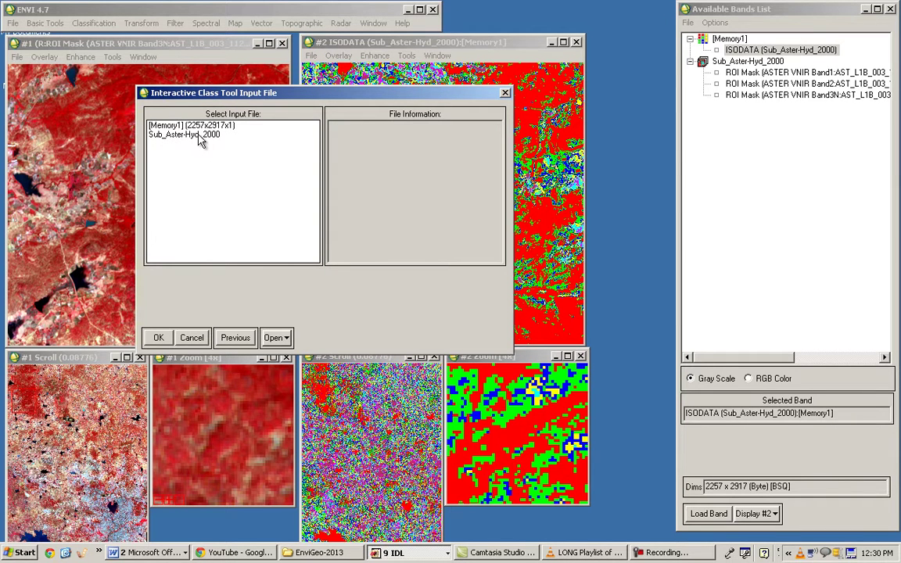
Load the Memory1 ISODATA result into the Interactive Class Tool and move its window right
double_click(180, 126)
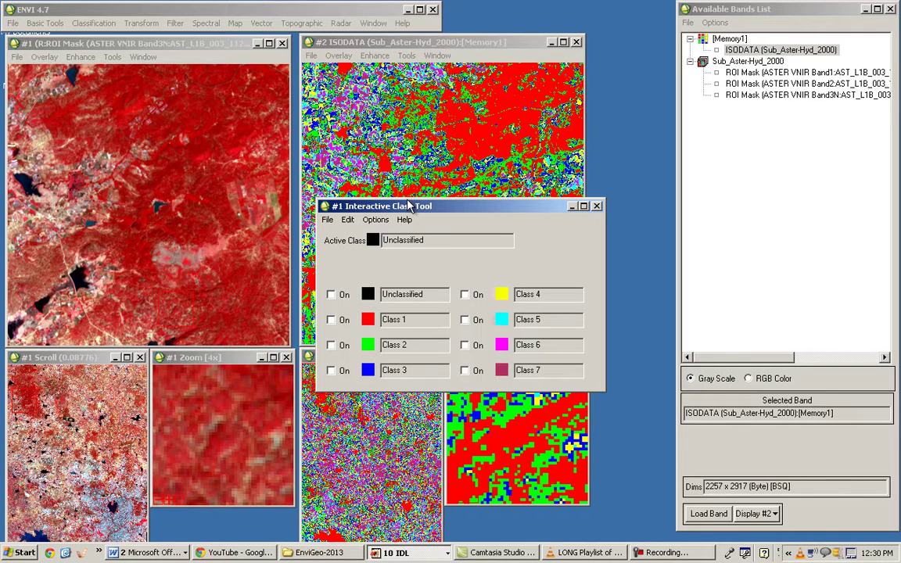
left_click_drag(407, 206, 547, 191)
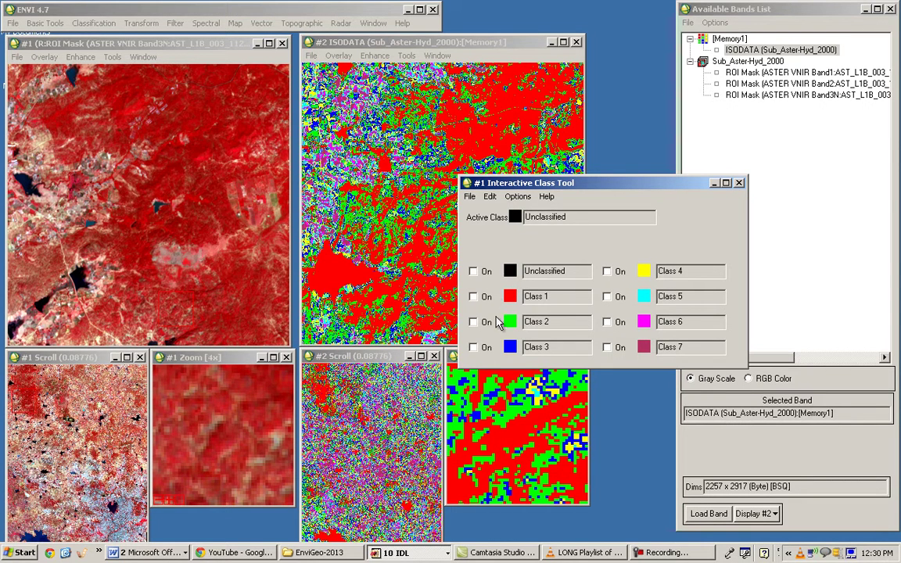
Turn on the red Class 1 overlay and pan Display #1 toward the lower part of the image
left_click(482, 298)
left_click(473, 298)
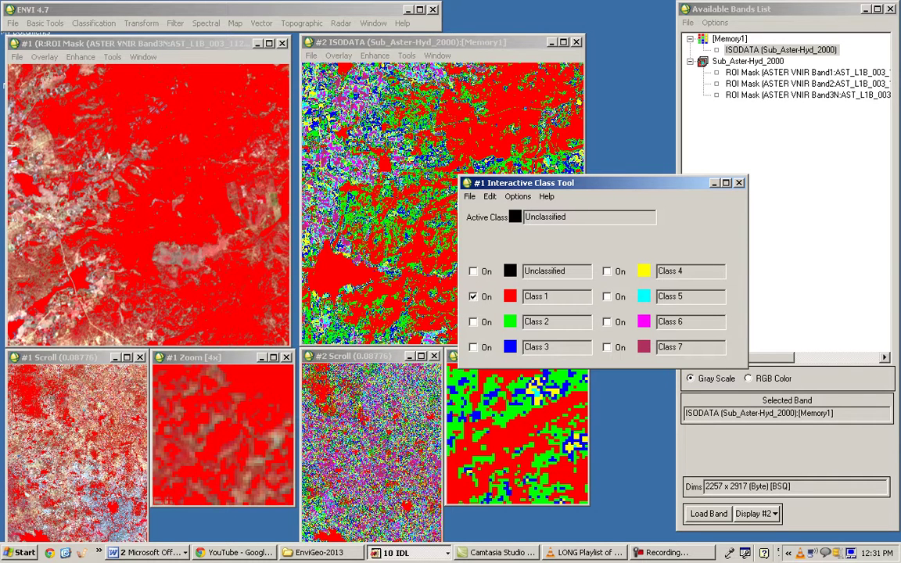
left_click(38, 399)
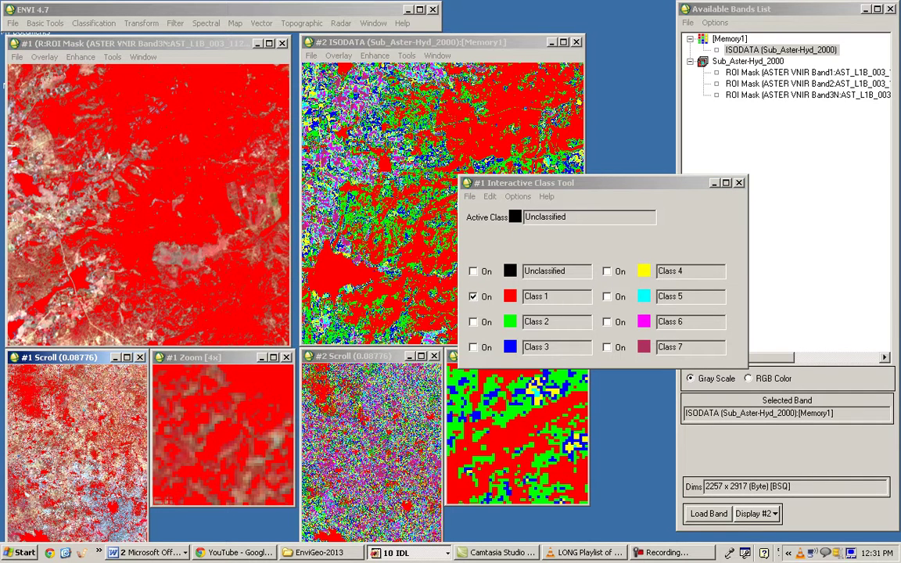
left_click(70, 454)
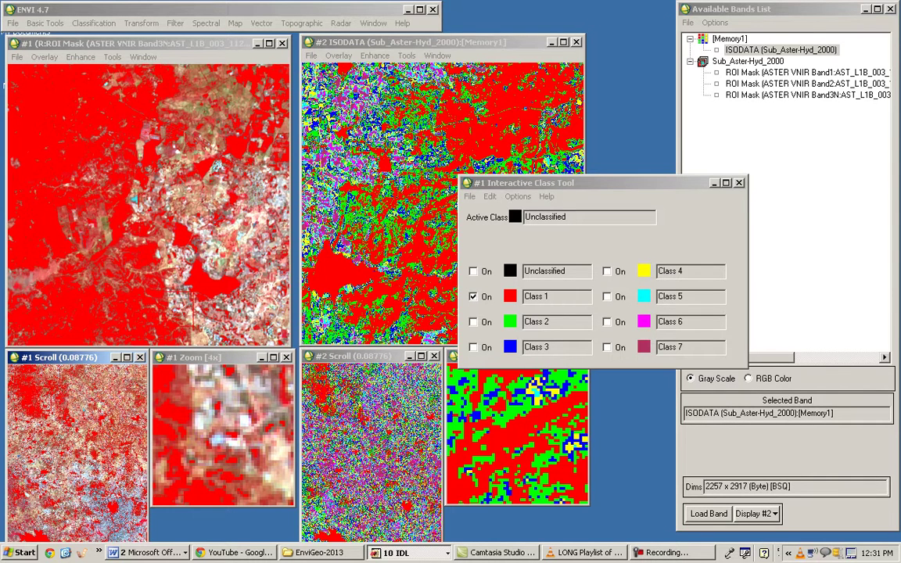
left_click(112, 510)
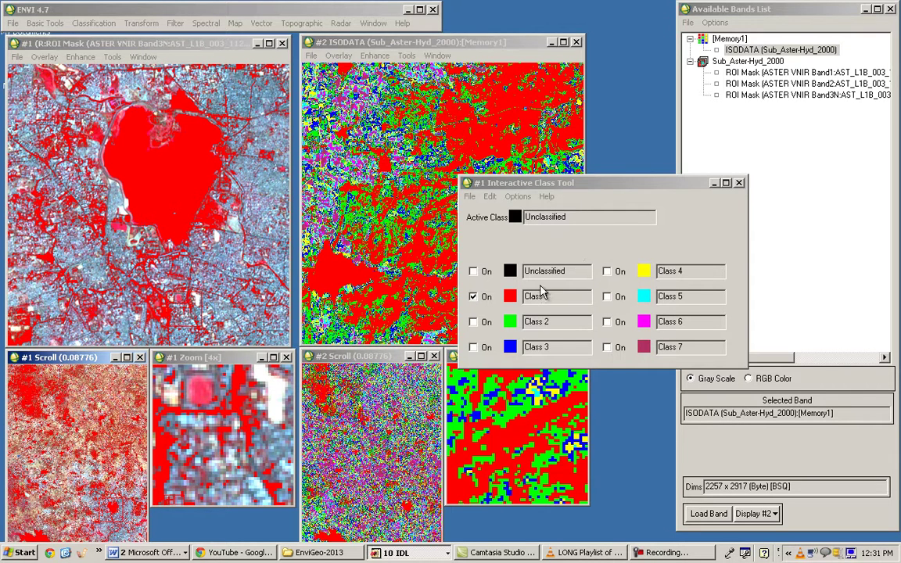
Switch on the green Class 2 overlay, view another area, and enable Class 3
left_click(486, 323)
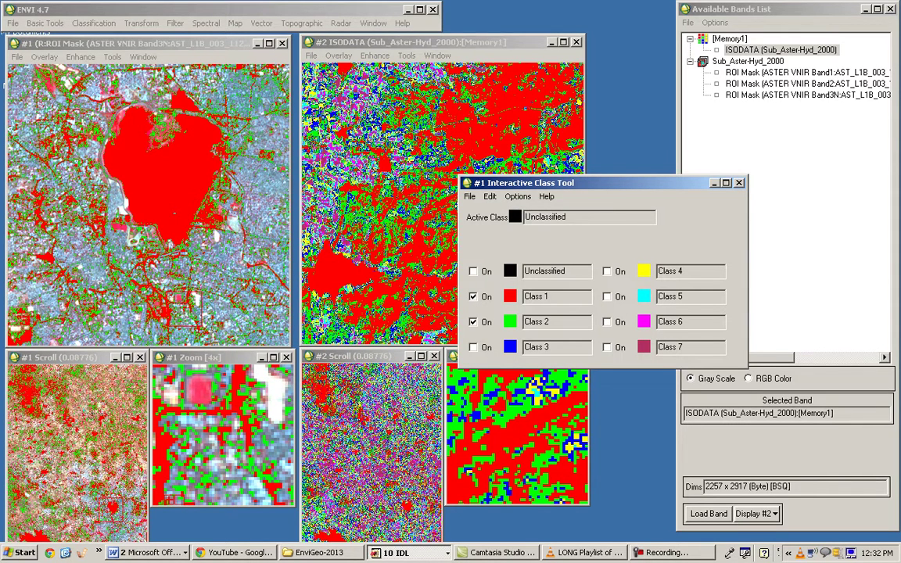
left_click(91, 411)
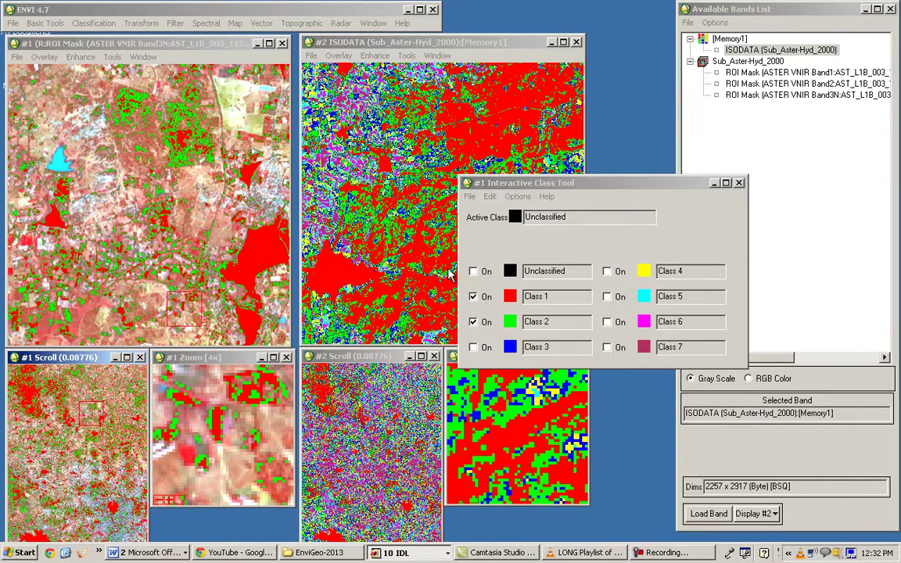
left_click(472, 295)
Keep only the blue Class 3 overlay on, with Classes 1 and 2 off, and inspect the river
left_click(483, 348)
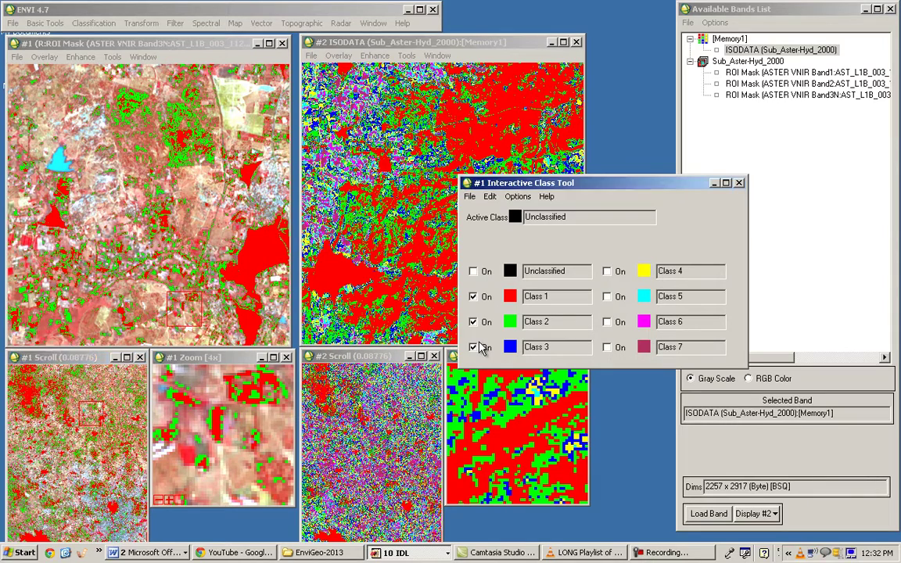
left_click(472, 295)
left_click(472, 295)
left_click(474, 321)
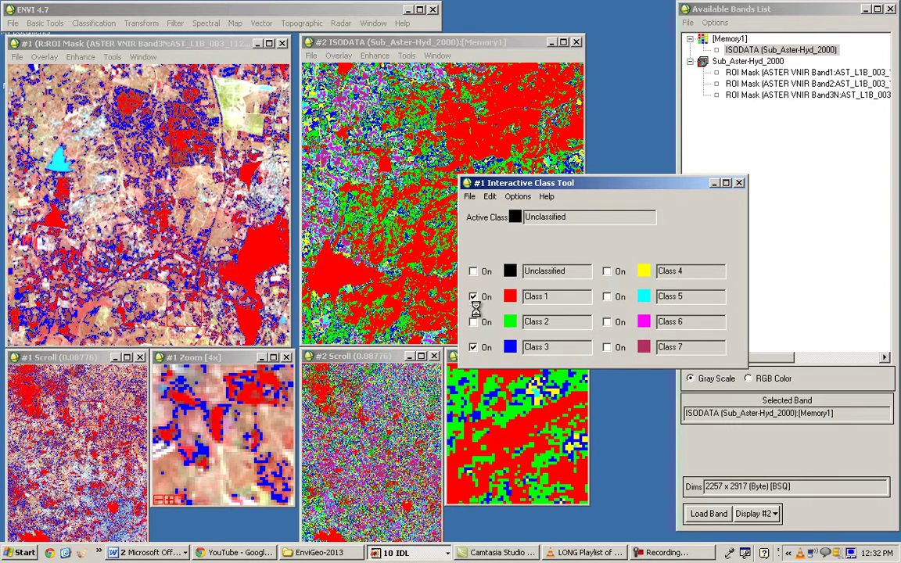
left_click(472, 296)
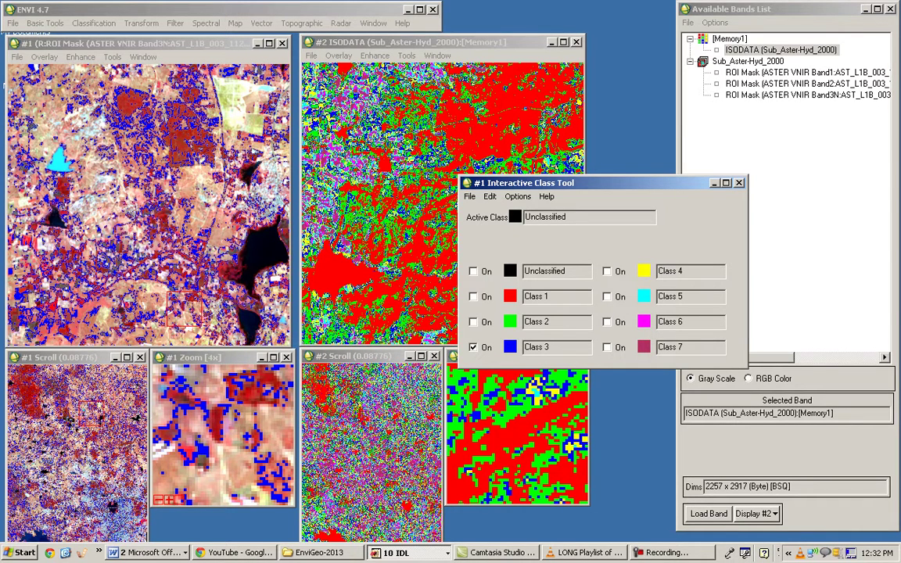
left_click(102, 525)
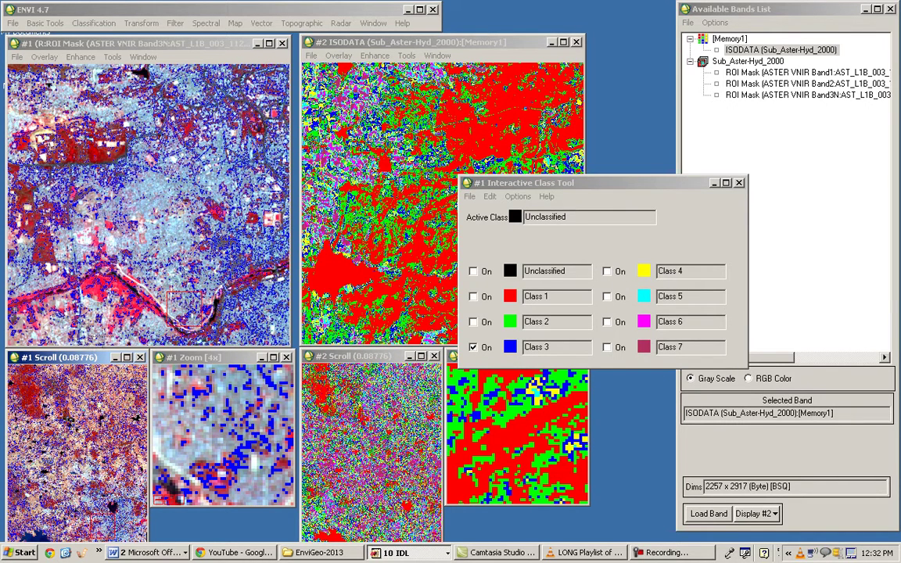
left_click(115, 313)
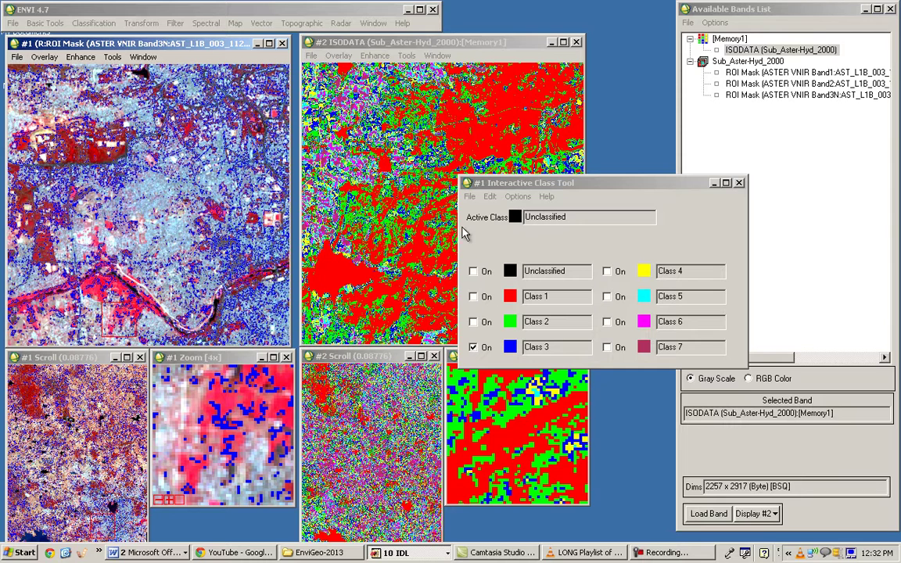
left_click(607, 272)
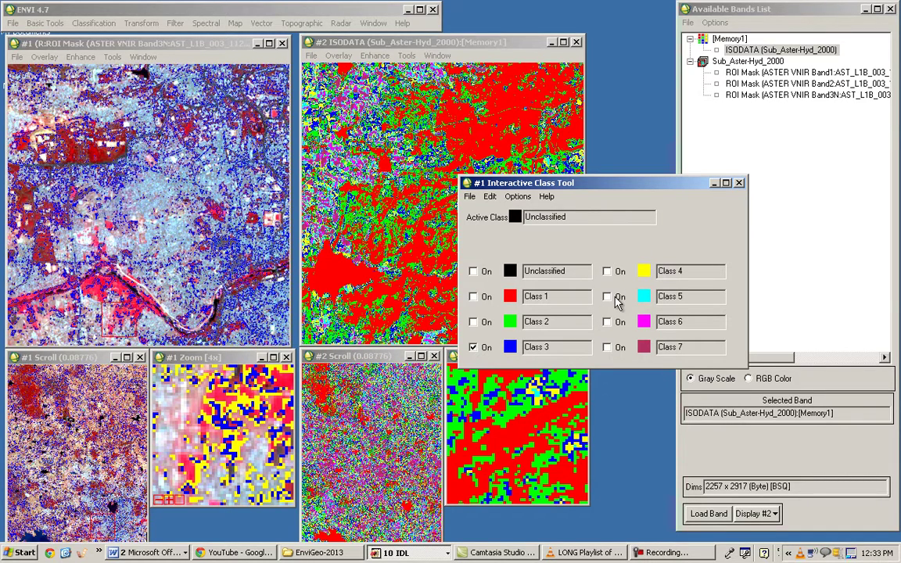
left_click(607, 296)
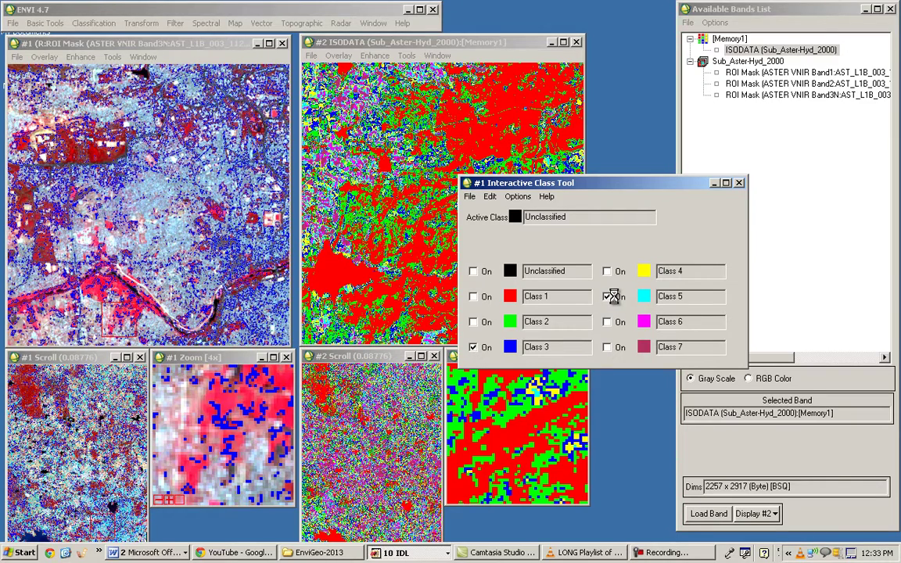
left_click(608, 297)
left_click(608, 297)
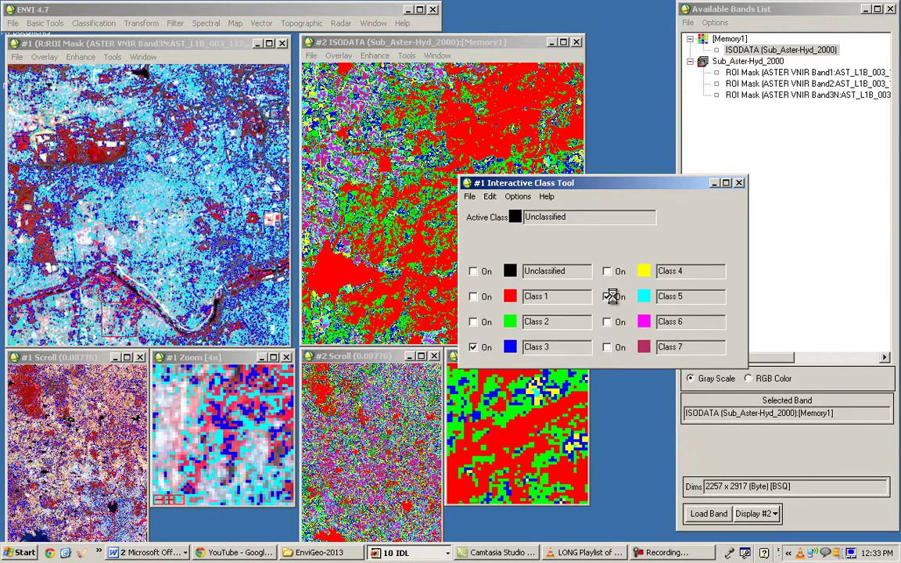
left_click(609, 296)
left_click(607, 322)
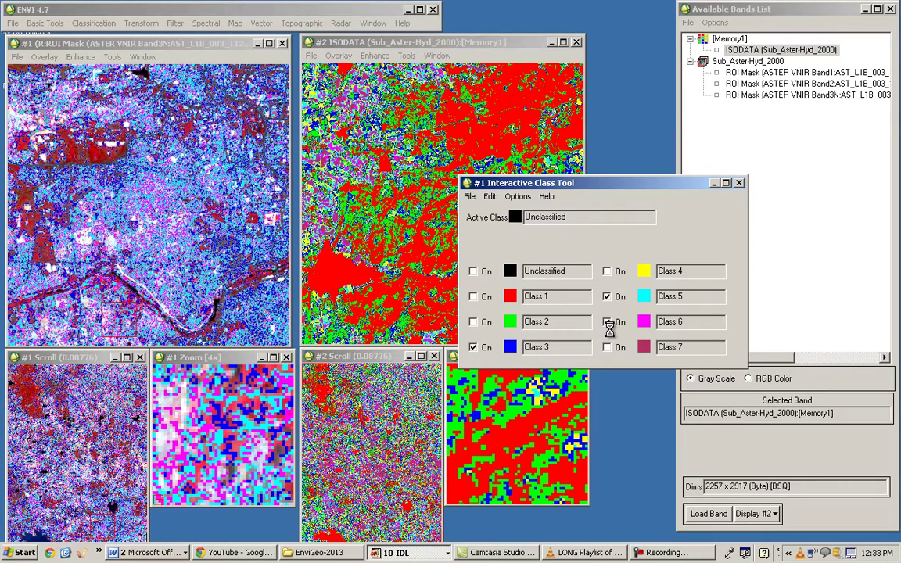
left_click(609, 326)
left_click(622, 297)
left_click(623, 298)
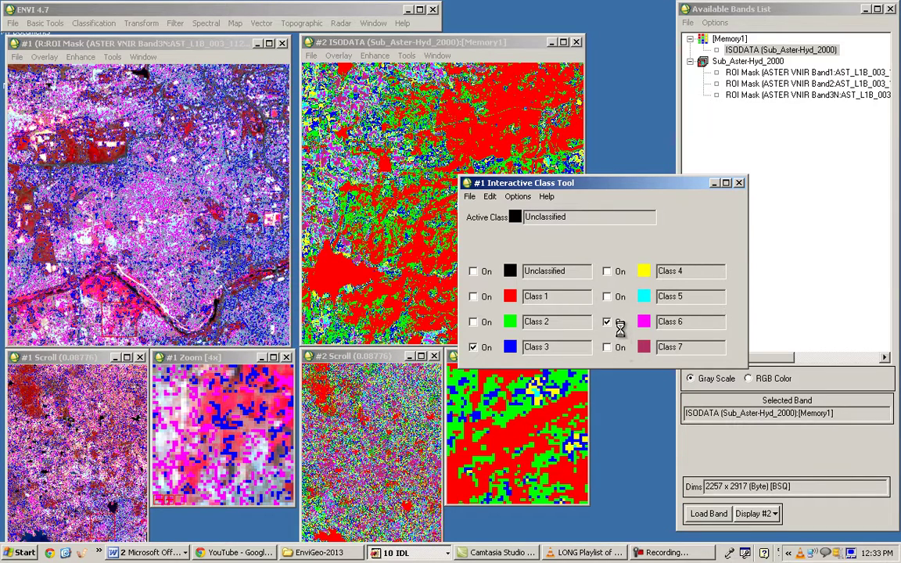
left_click(608, 321)
Use Options > Merge classes to merge Class 4 into base Class 3
left_click(519, 198)
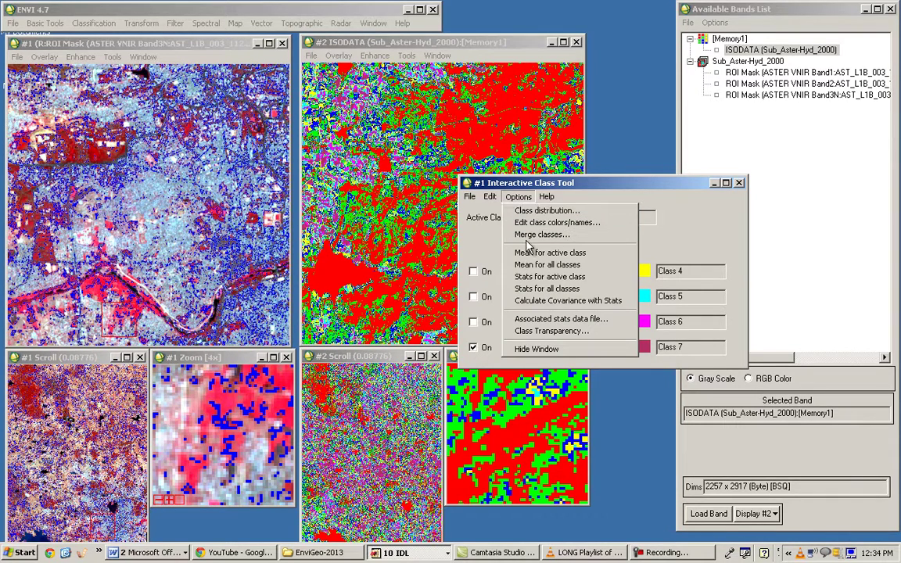
left_click(529, 235)
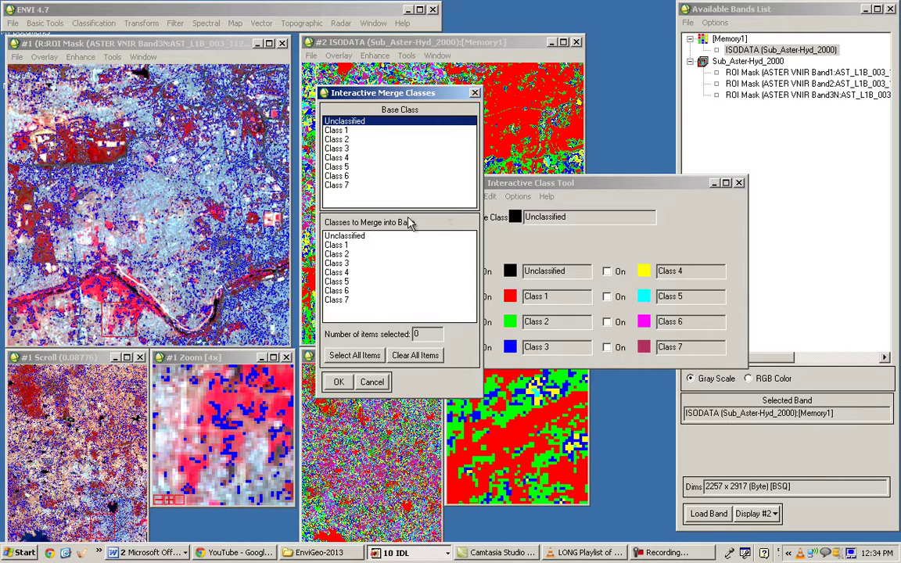
left_click(342, 151)
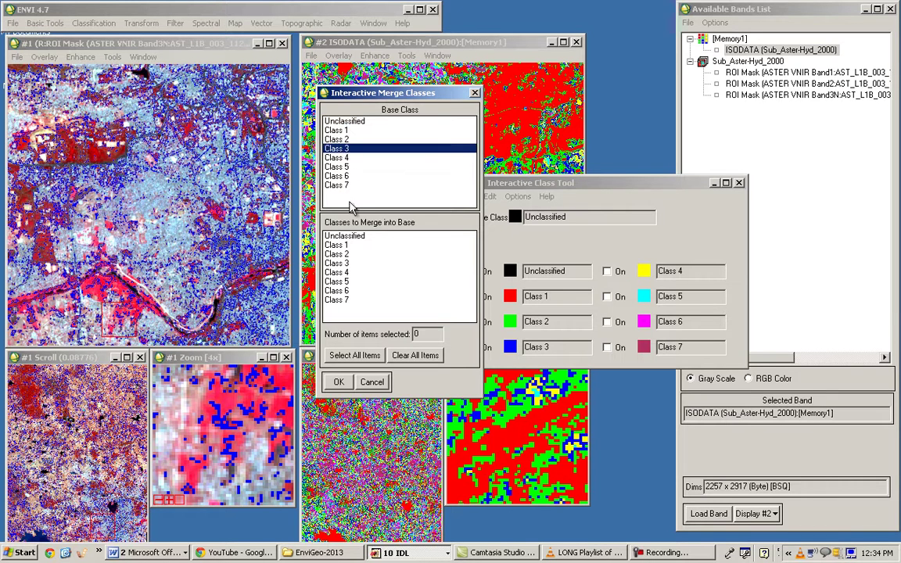
left_click(336, 273)
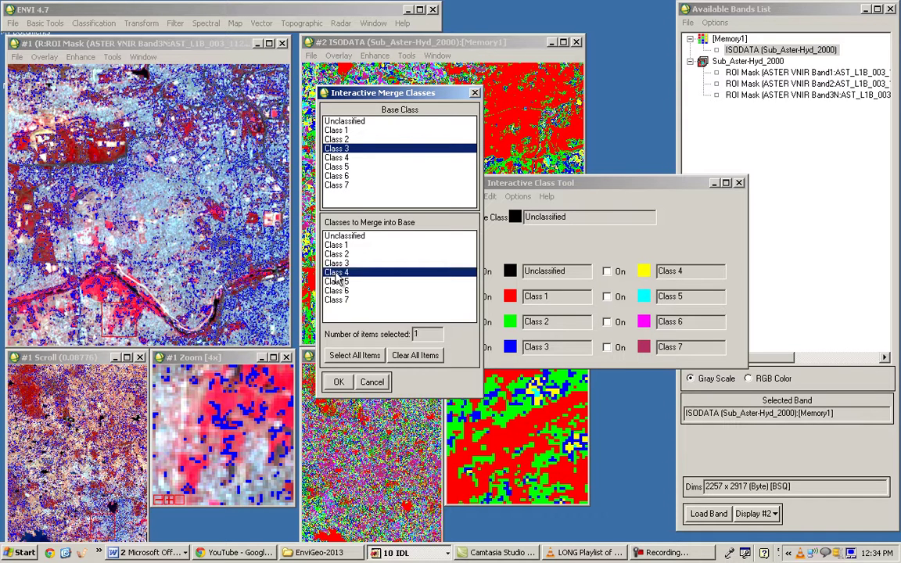
left_click(337, 386)
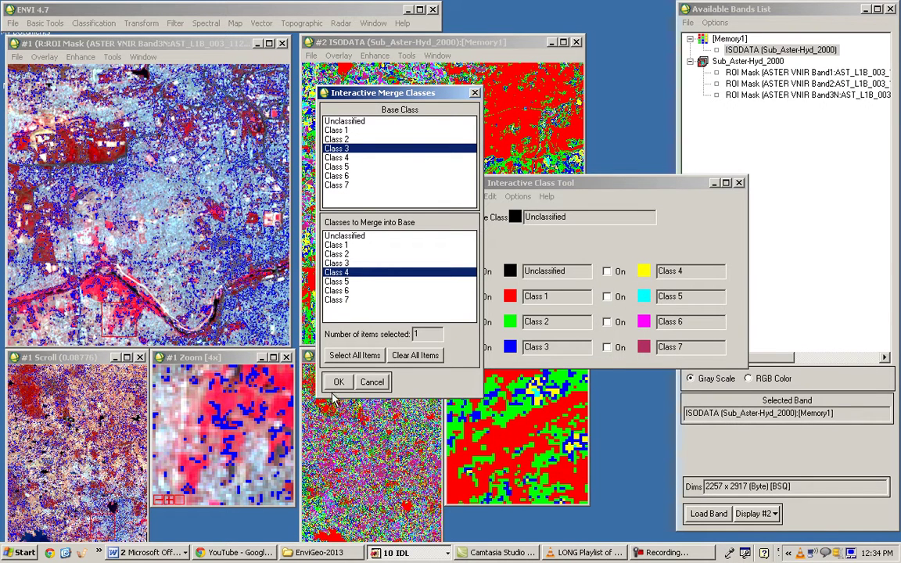